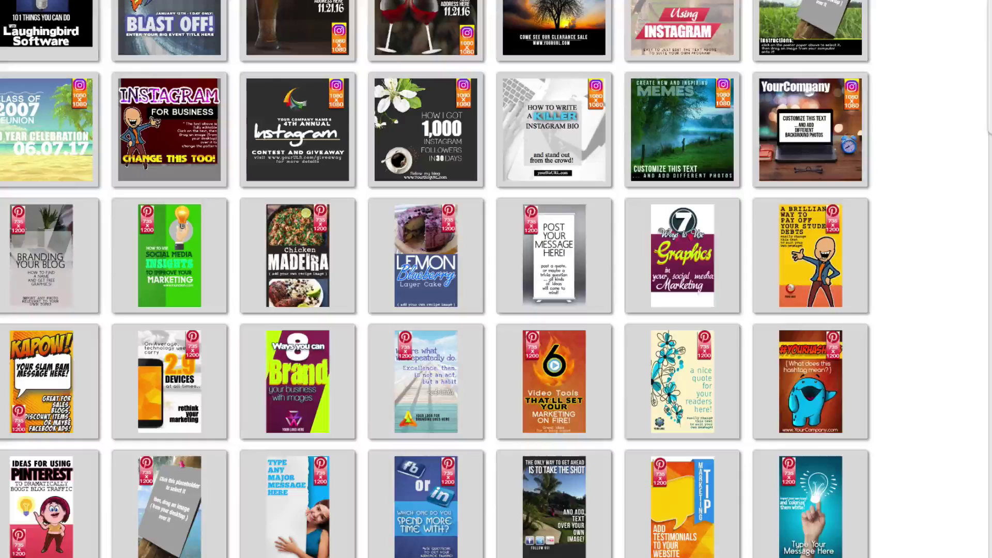
# - Find and load the DREAMERS Facebook ad template, then delete its Facebook ad badge
pyautogui.scroll(-5, 496, 279)
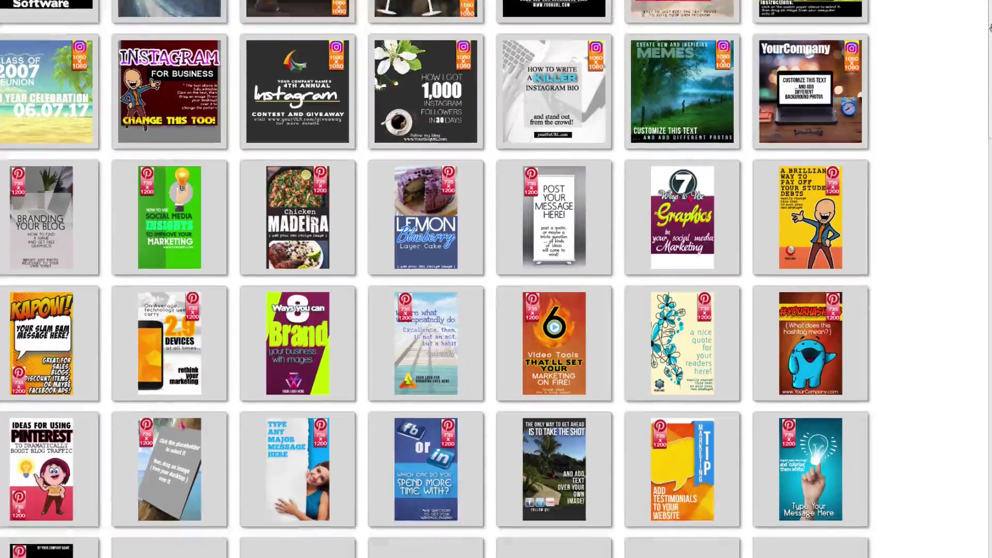
pyautogui.scroll(-3, 496, 279)
pyautogui.scroll(-2, 496, 279)
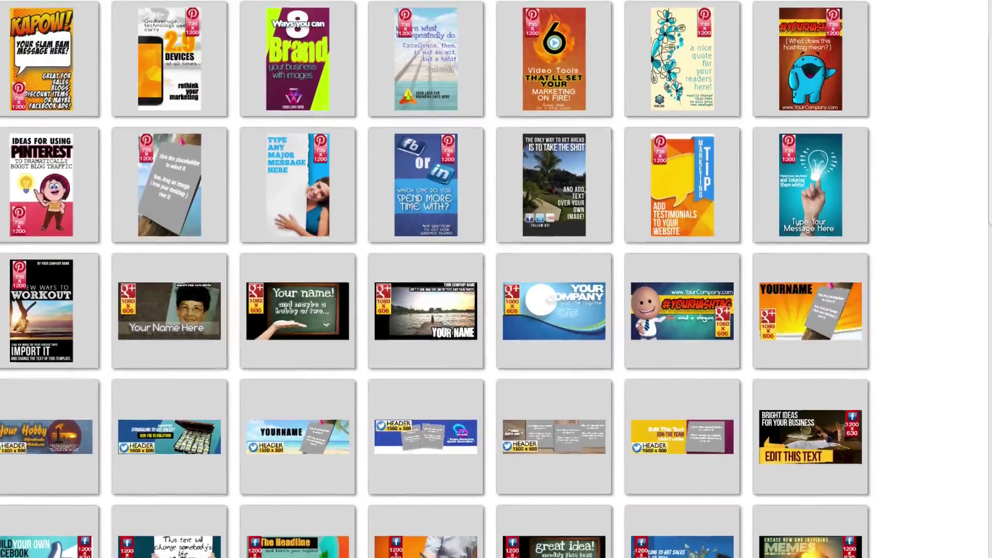
pyautogui.scroll(-2, 496, 279)
pyautogui.scroll(-3, 496, 279)
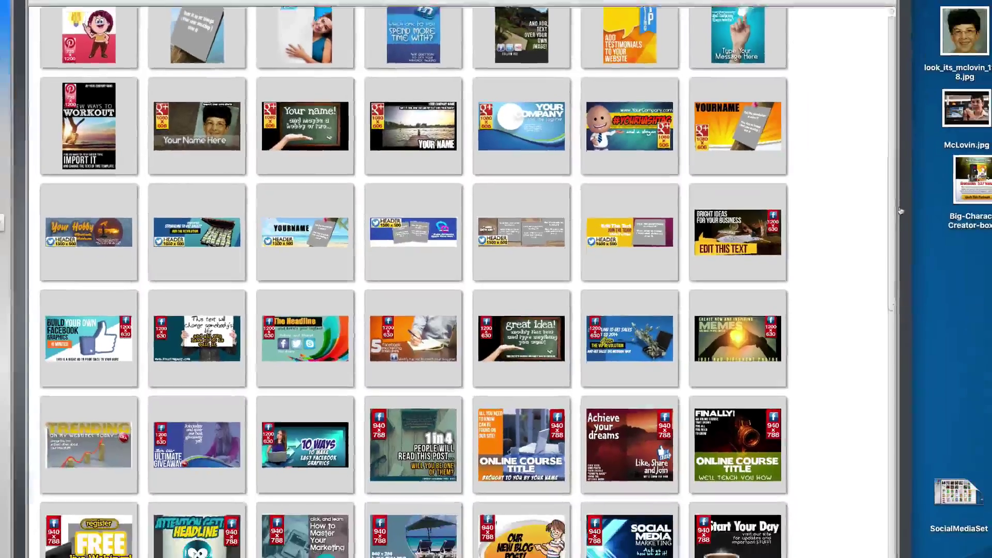
pyautogui.scroll(-3, 884, 238)
pyautogui.scroll(-3, 885, 258)
pyautogui.scroll(-2, 885, 284)
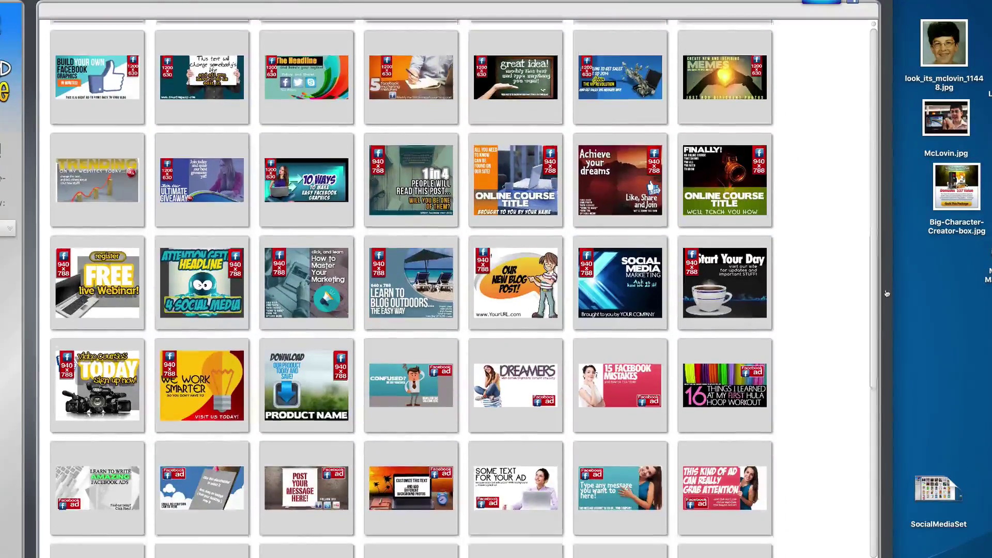
pyautogui.scroll(-2, 886, 310)
pyautogui.scroll(-2, 886, 325)
pyautogui.scroll(-2, 885, 339)
pyautogui.scroll(-2, 883, 354)
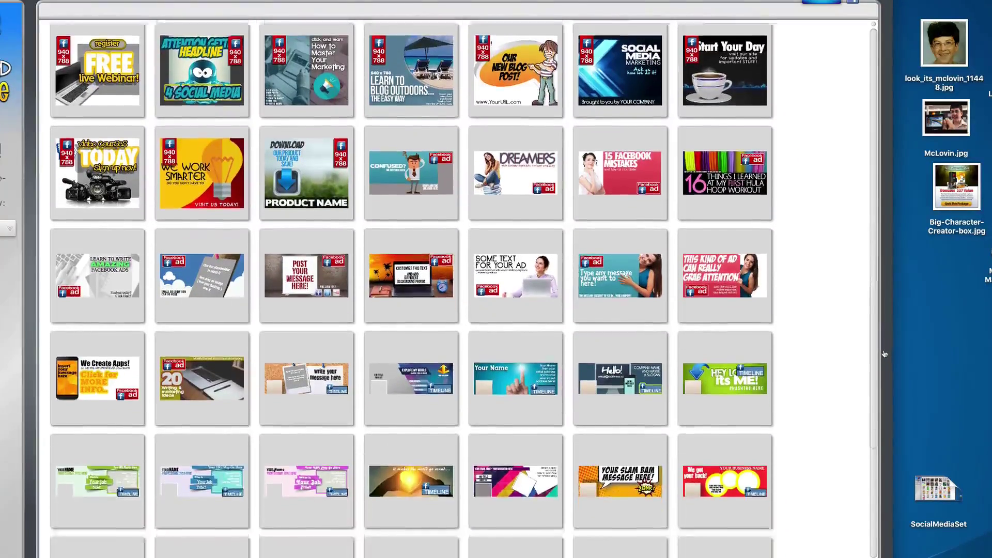
pyautogui.scroll(-2, 883, 368)
pyautogui.scroll(-2, 883, 377)
pyautogui.scroll(-3, 883, 403)
pyautogui.scroll(-3, 883, 426)
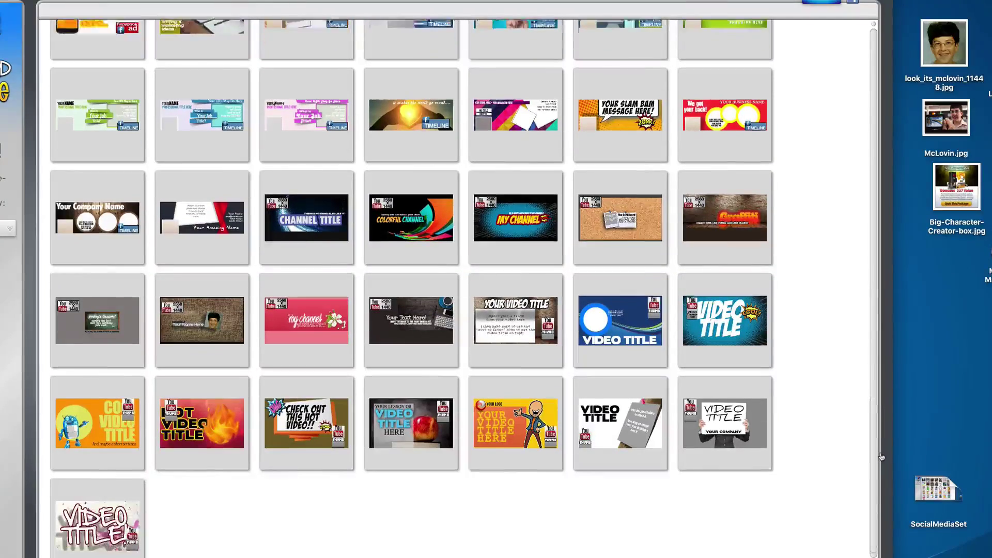
pyautogui.scroll(1, 878, 449)
pyautogui.scroll(2, 870, 426)
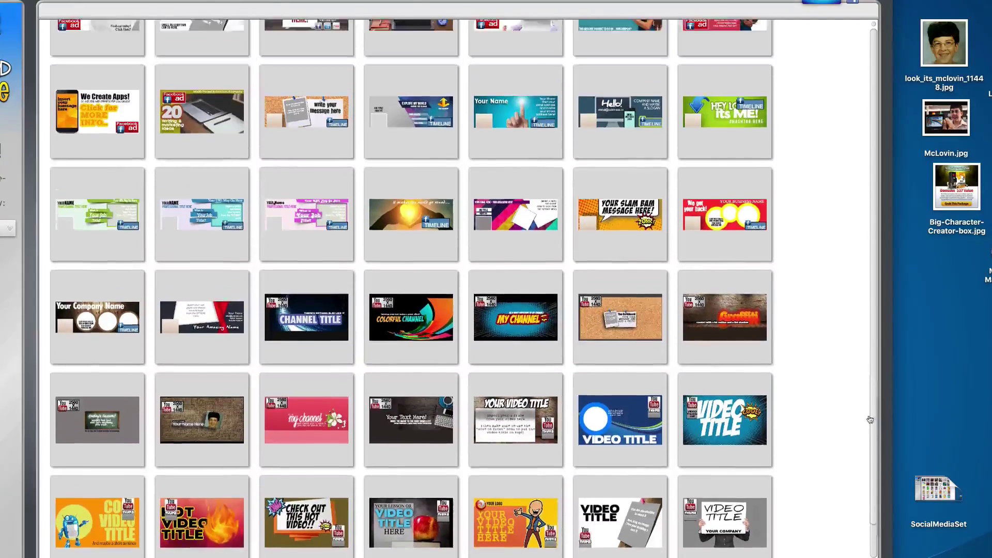
pyautogui.scroll(2, 867, 408)
pyautogui.scroll(2, 867, 392)
pyautogui.scroll(1, 863, 375)
pyautogui.scroll(1, 862, 363)
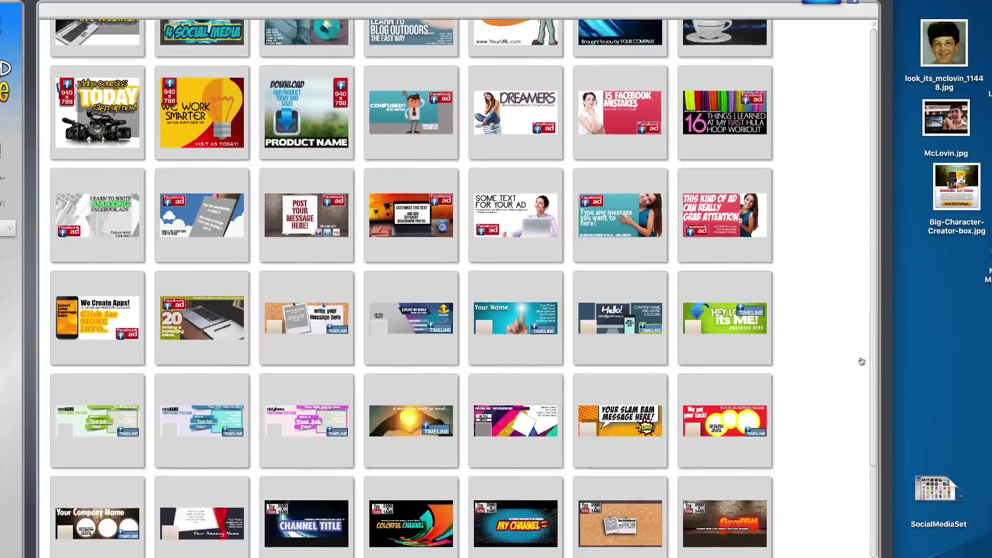
pyautogui.scroll(1, 860, 355)
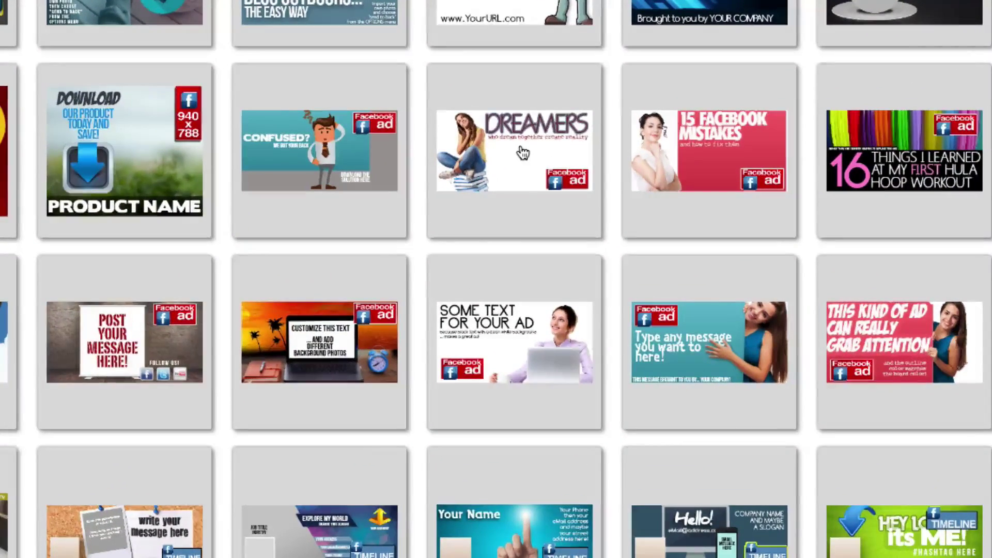
pyautogui.click(522, 153)
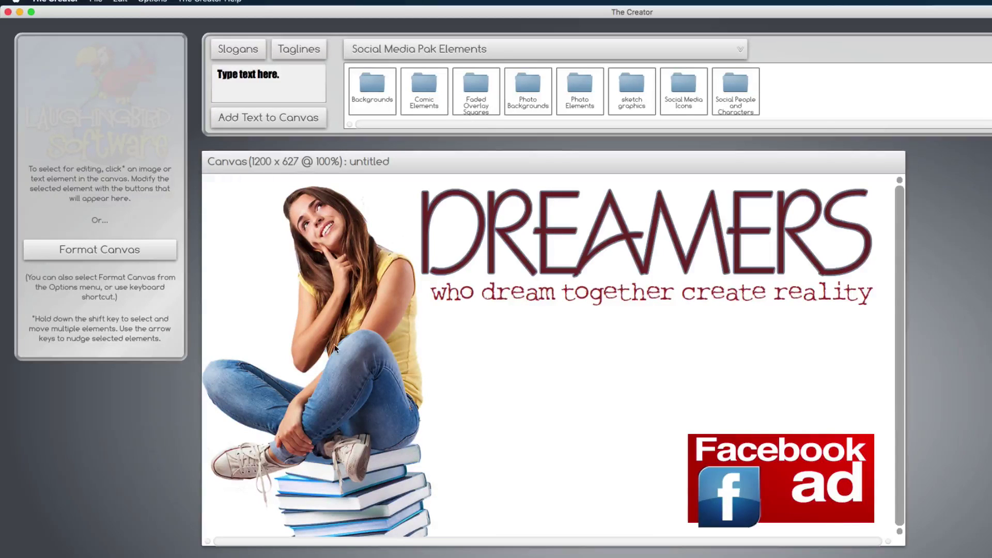
pyautogui.moveTo(752, 473); pyautogui.dragTo(601, 377)
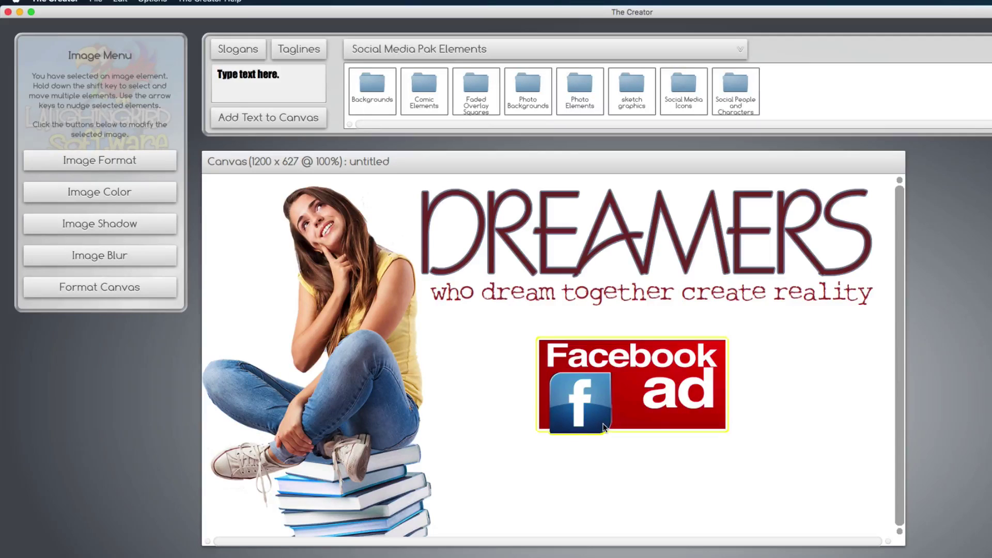
pyautogui.press('Delete')
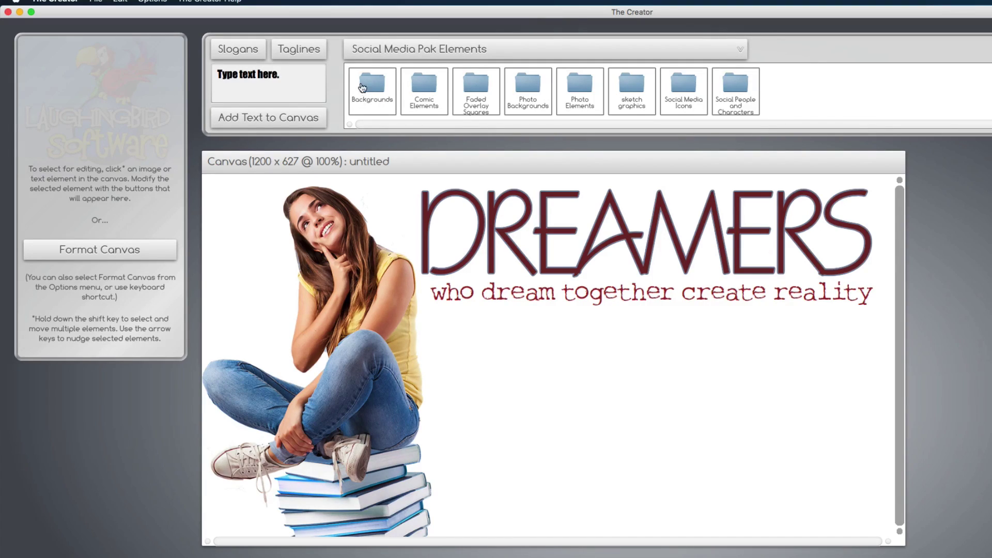
# - Add the blue halftone background to the DREAMERS ad and send it to the back
pyautogui.click(368, 85)
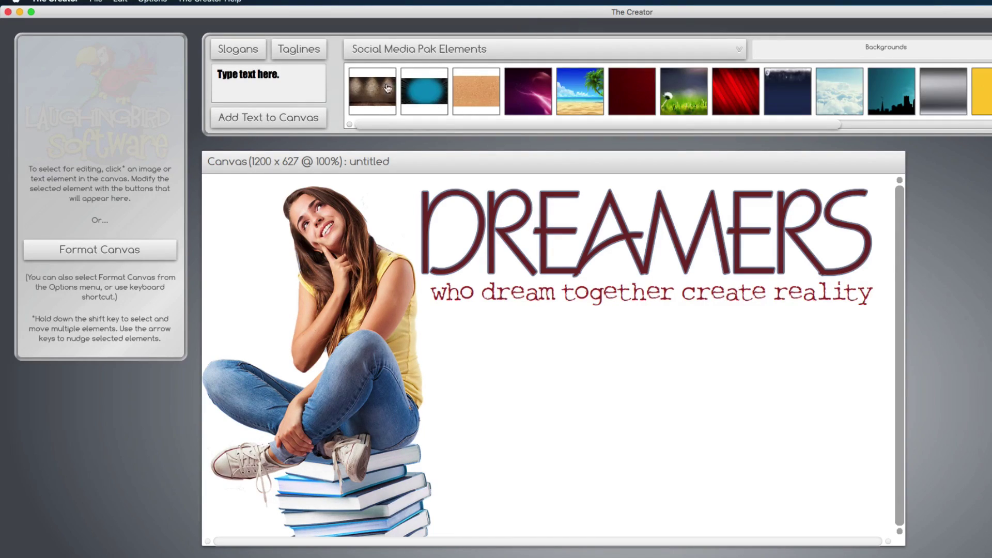
pyautogui.moveTo(421, 92); pyautogui.dragTo(470, 332)
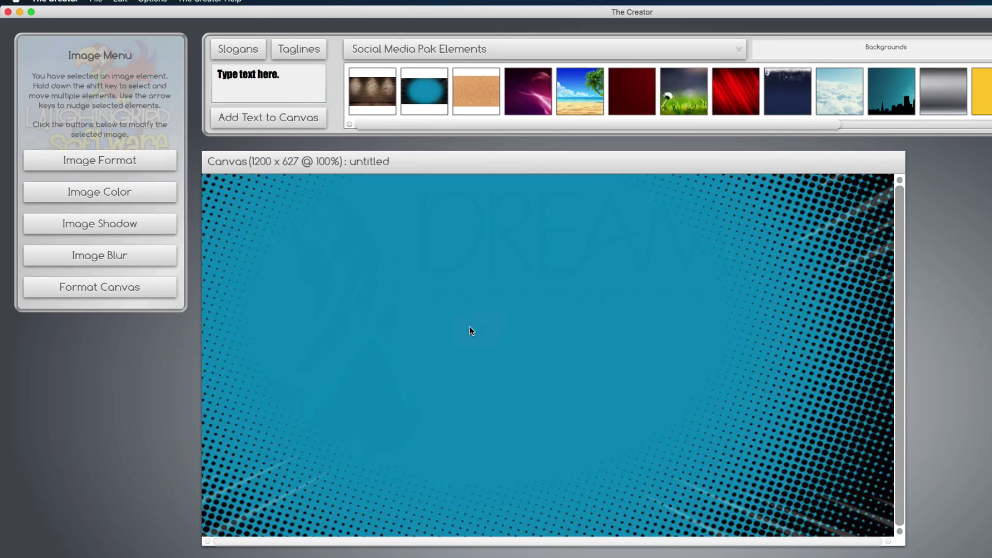
pyautogui.click(152, 6)
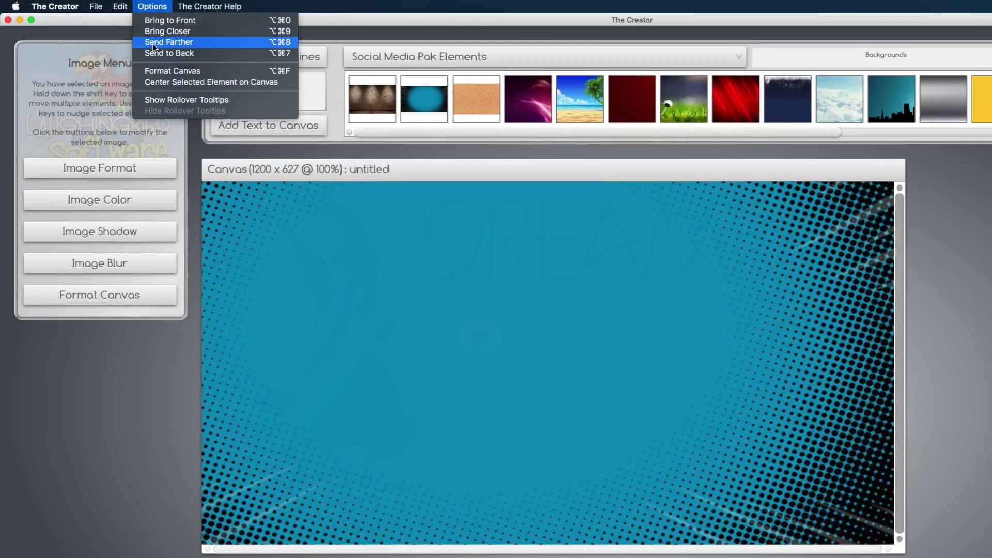
pyautogui.click(154, 52)
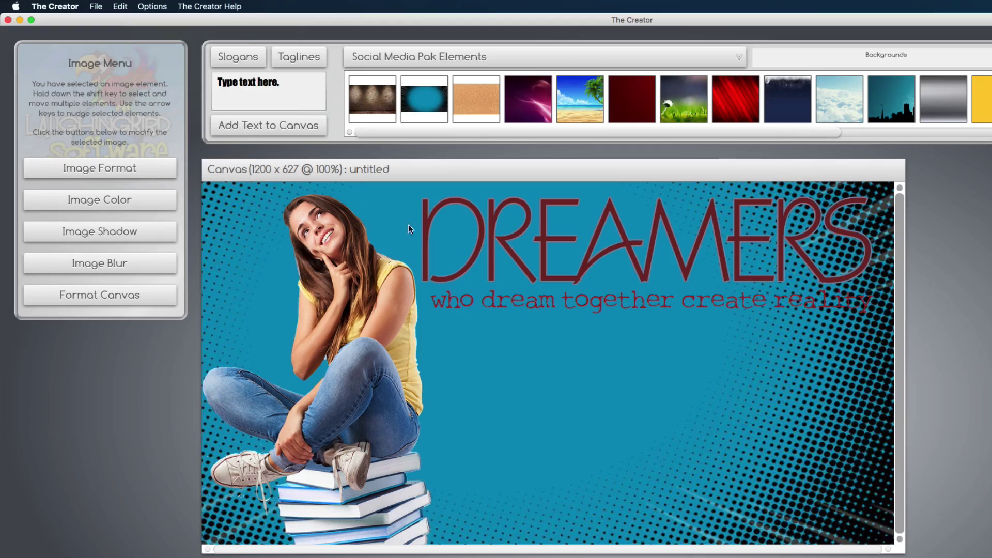
# - Recolour the DREAMERS headline and the tagline to white (ffffff)
pyautogui.click(488, 253)
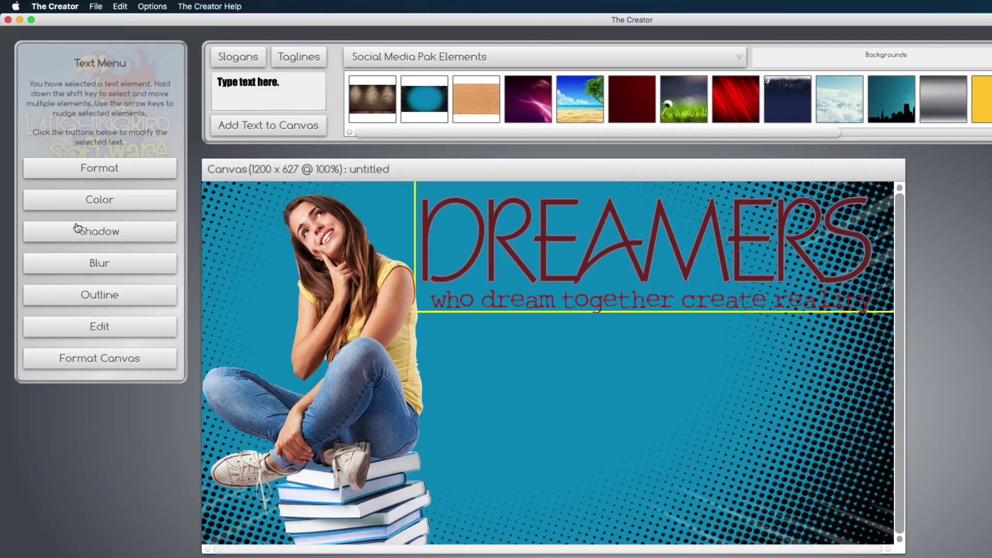
pyautogui.click(84, 202)
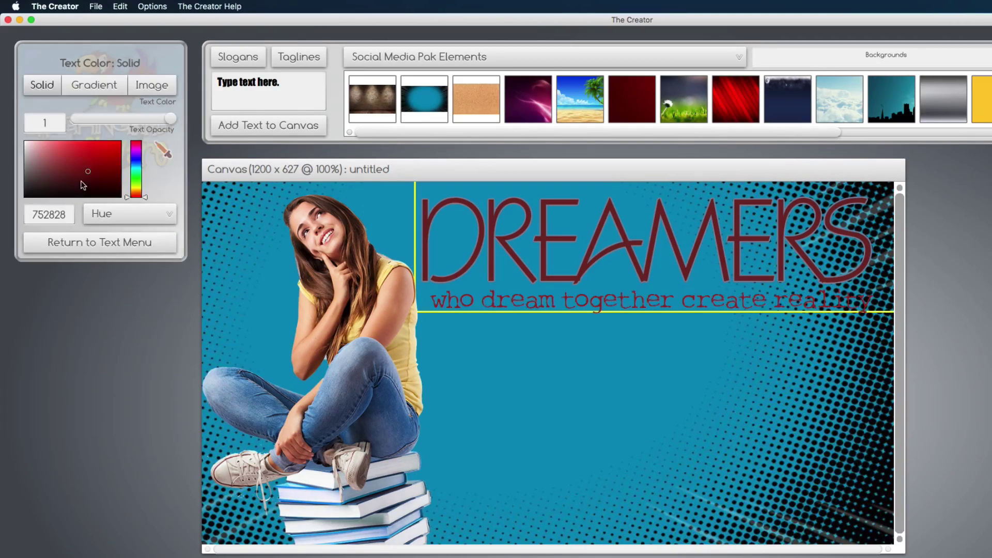
pyautogui.click(566, 298)
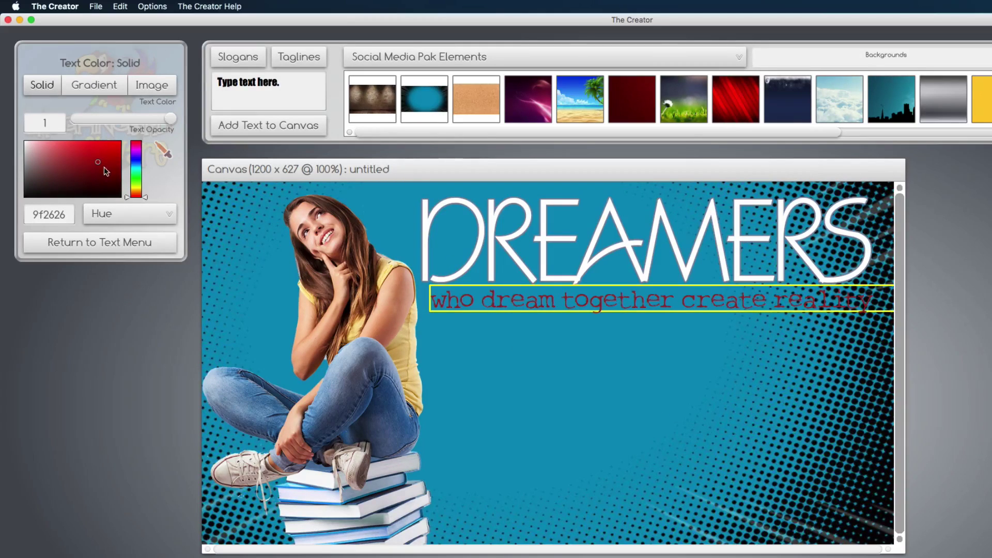
pyautogui.click(25, 140)
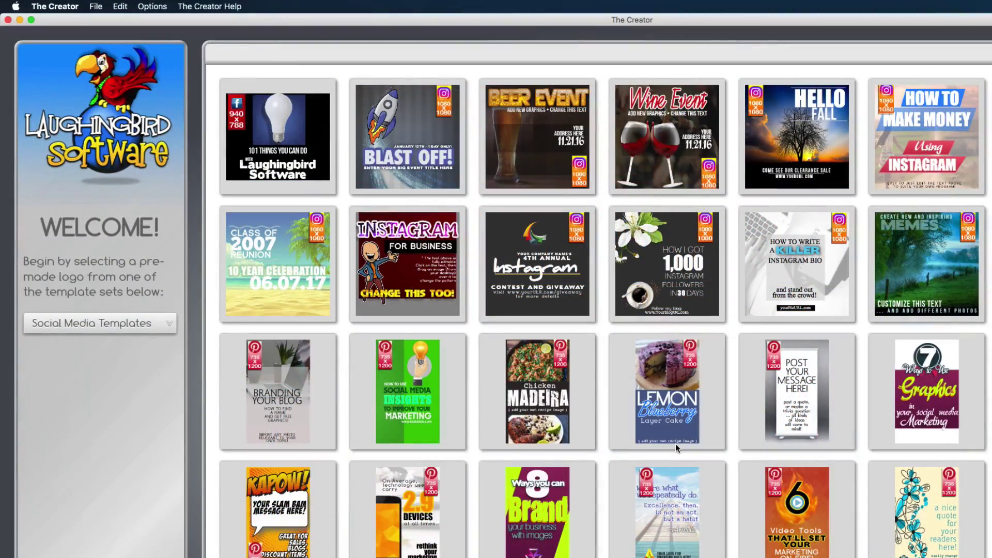
pyautogui.click(530, 385)
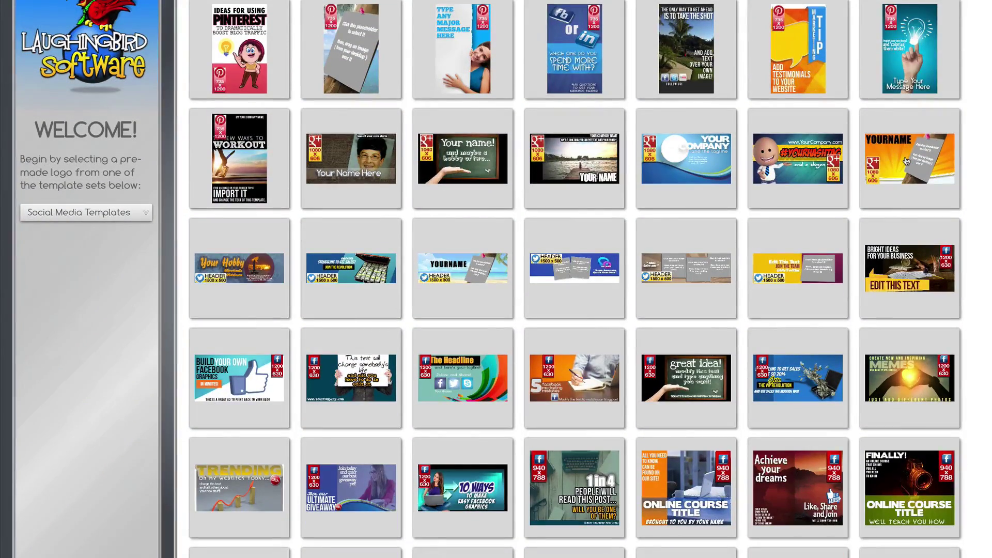
# - Put Big-Character-Creator-box.jpg into the YOURNAME Google+ placeholder and remove the orange sunburst background
pyautogui.click(906, 161)
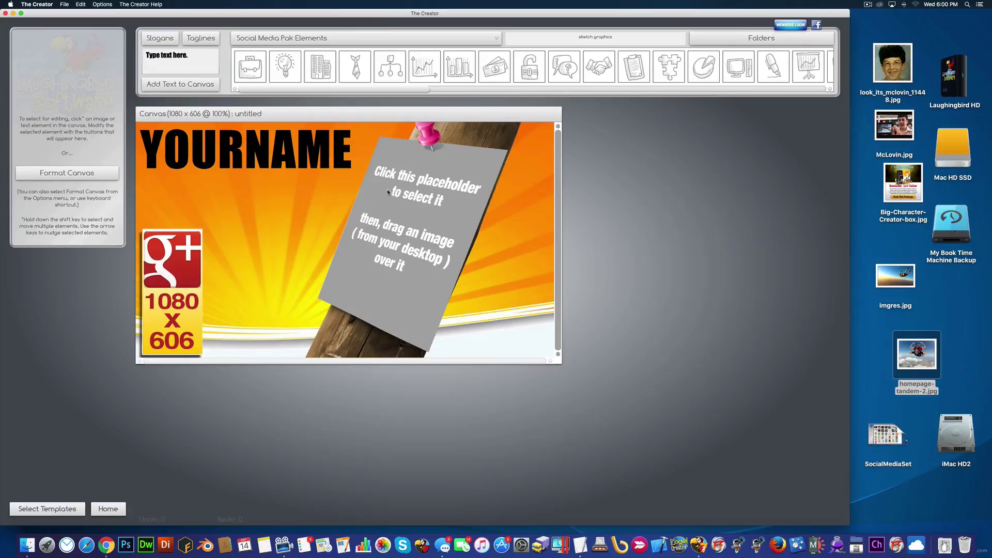
pyautogui.click(394, 215)
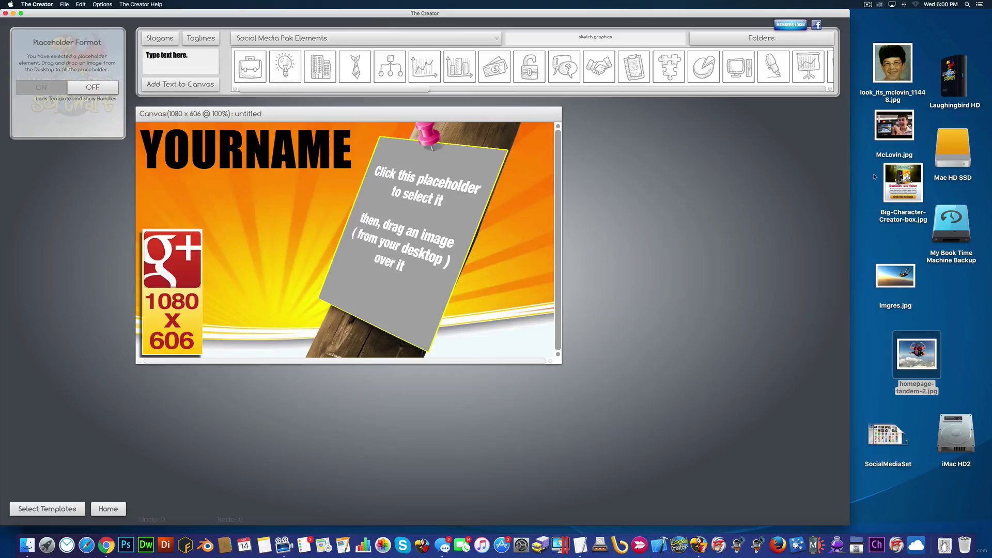
pyautogui.moveTo(903, 181); pyautogui.dragTo(472, 209)
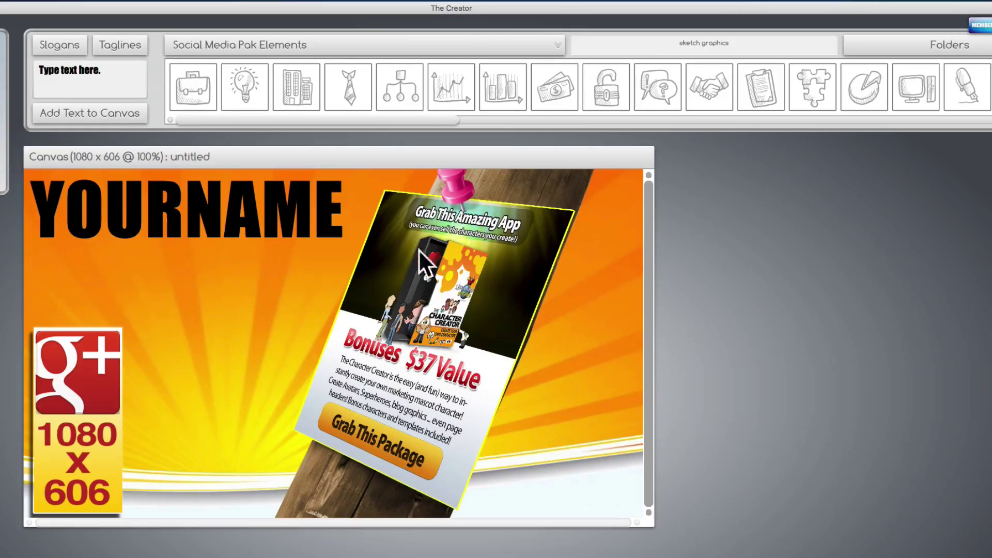
pyautogui.moveTo(557, 451)
pyautogui.mouseDown()
pyautogui.moveTo(575, 439)
pyautogui.moveTo(563, 446)
pyautogui.mouseUp()
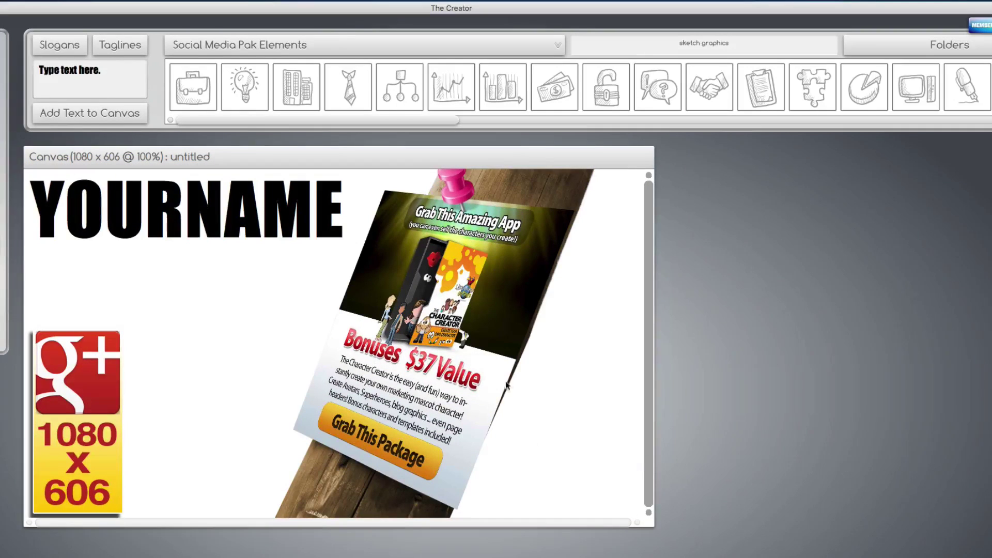
# - Place the palm-frond beach background behind the Google+ banner and reposition the G+ size badge
pyautogui.click(928, 47)
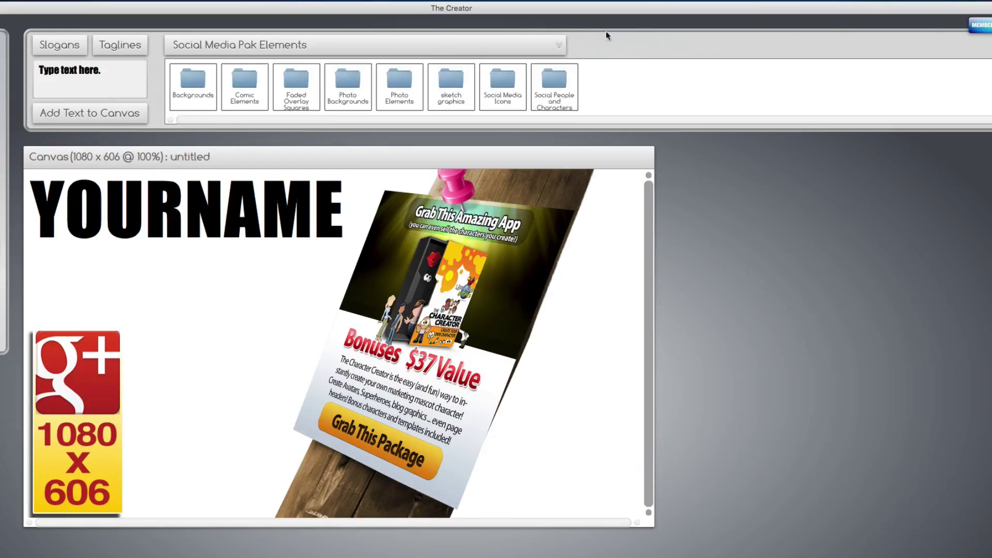
pyautogui.click(189, 87)
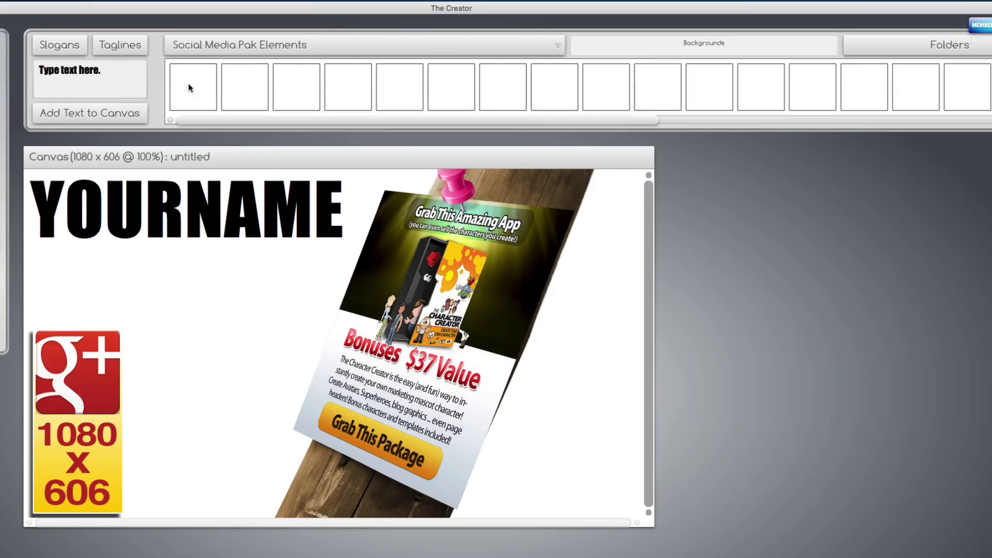
pyautogui.moveTo(228, 120); pyautogui.dragTo(281, 126)
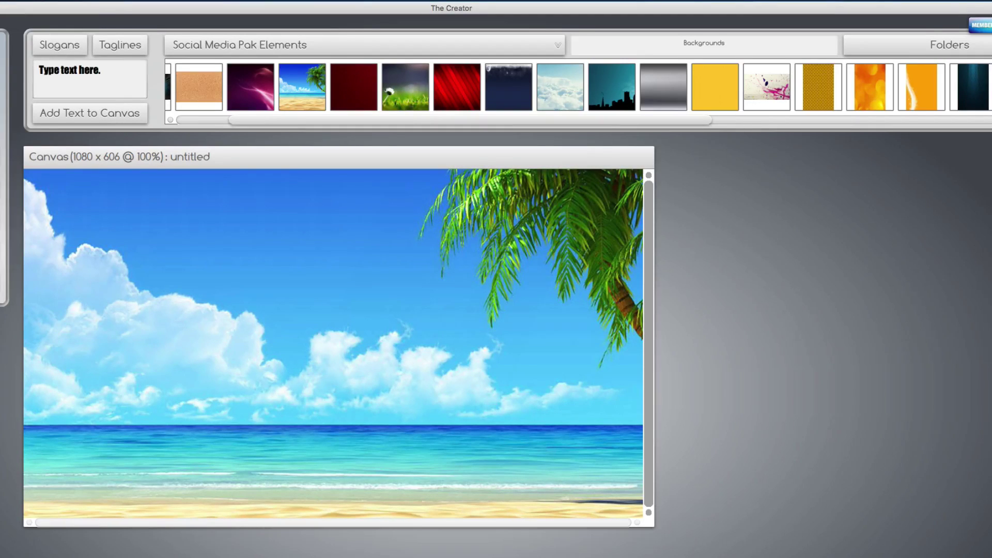
pyautogui.click(31, 43)
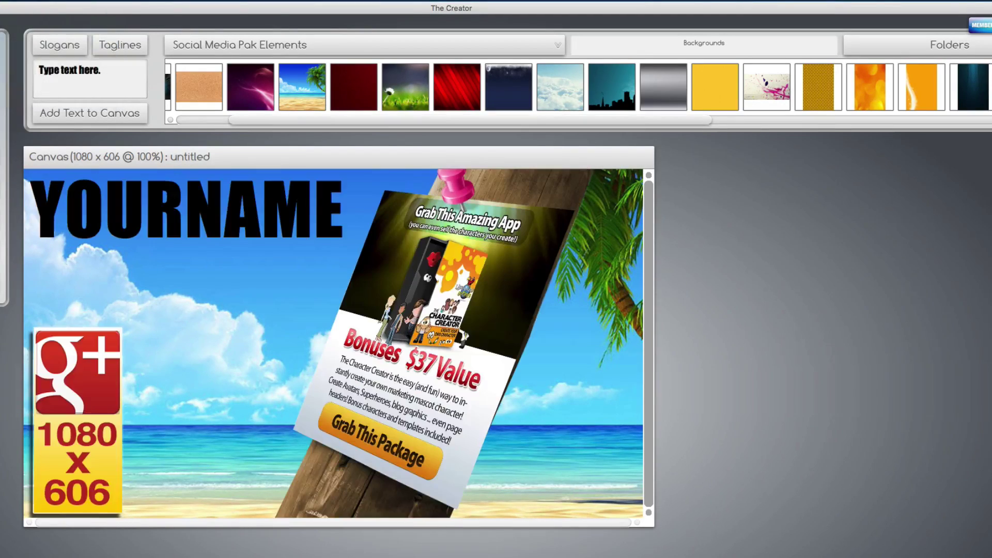
pyautogui.click(151, 208)
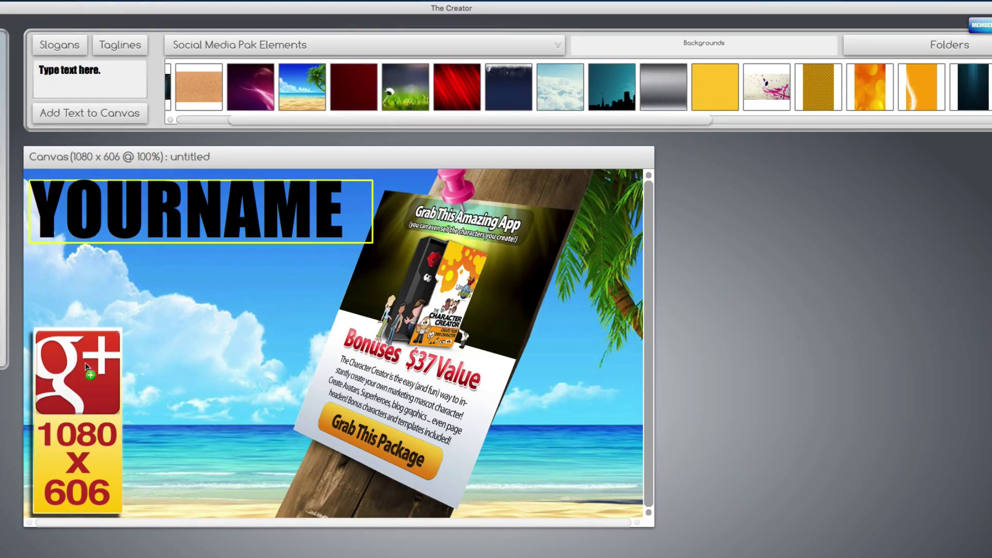
pyautogui.moveTo(86, 367); pyautogui.dragTo(203, 329)
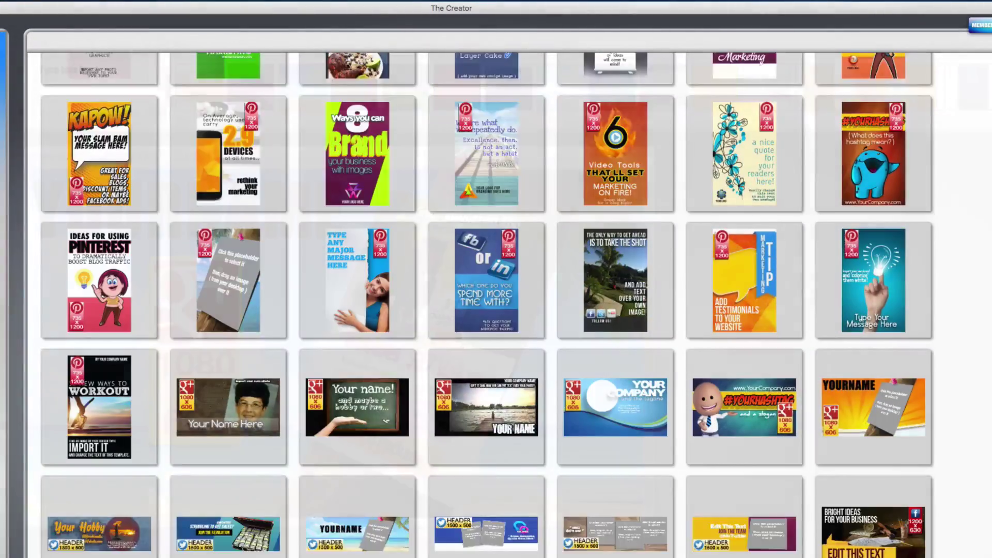
# - Scroll the gallery past 'great idea' and load the Pinterest 'a nice quote' template
pyautogui.scroll(-2, 496, 305)
pyautogui.scroll(-3, 496, 304)
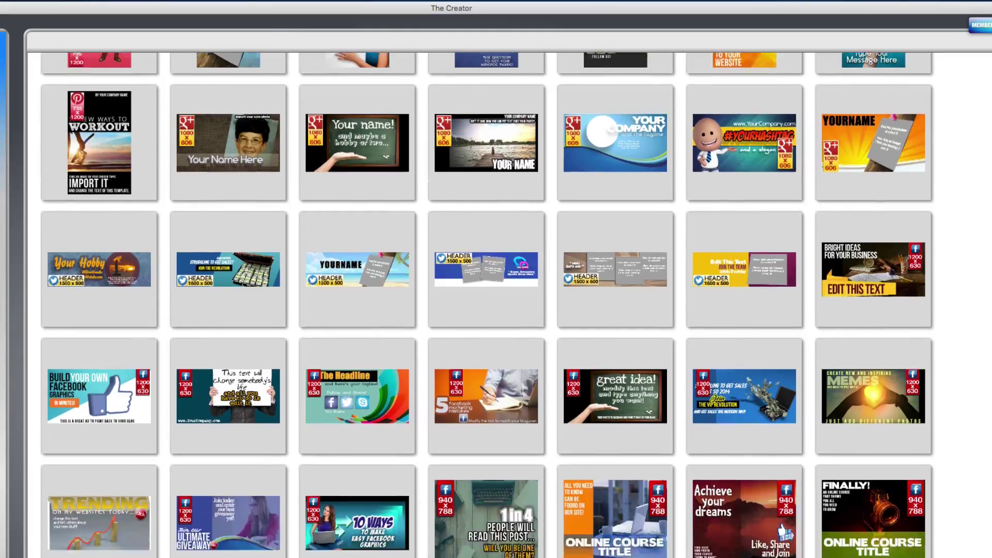
pyautogui.scroll(-2, 823, 283)
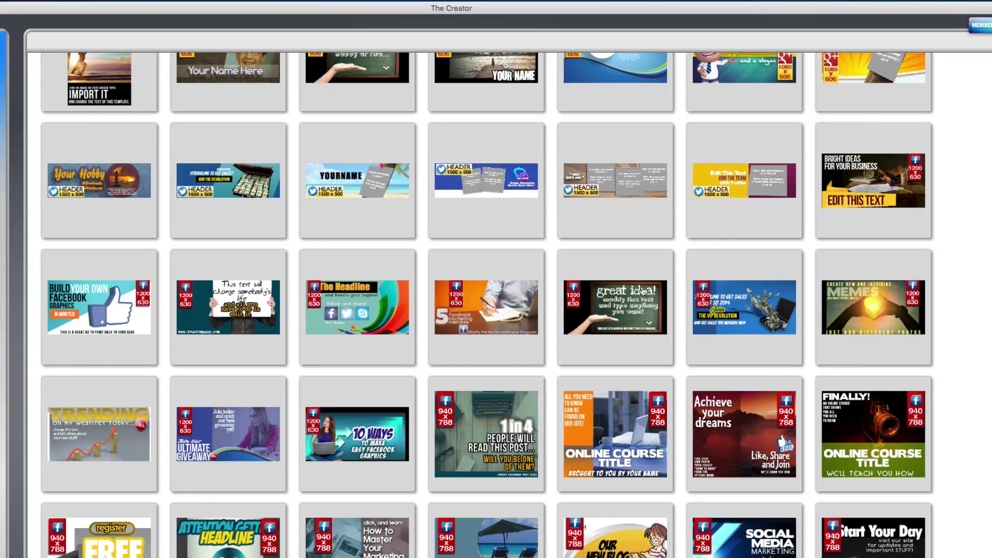
pyautogui.click(620, 310)
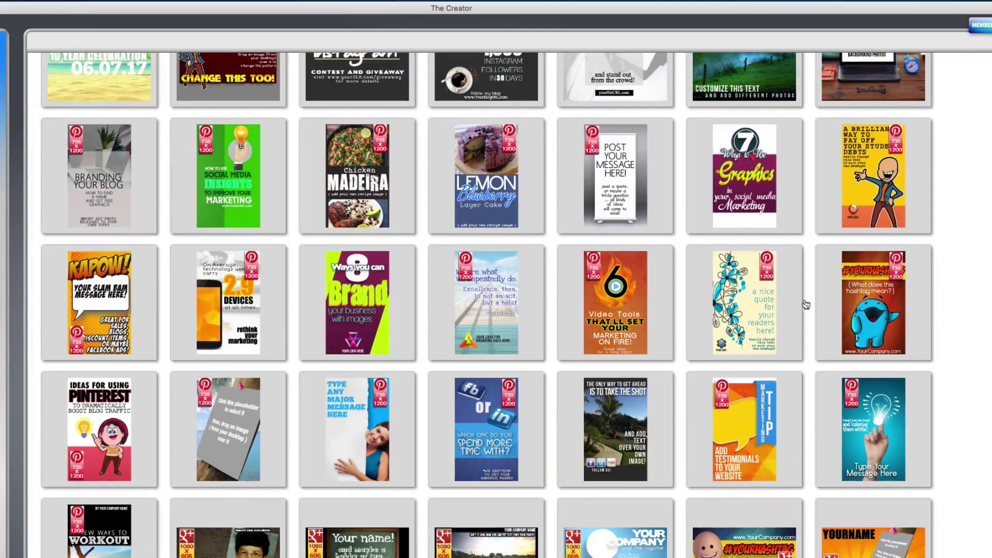
pyautogui.click(748, 310)
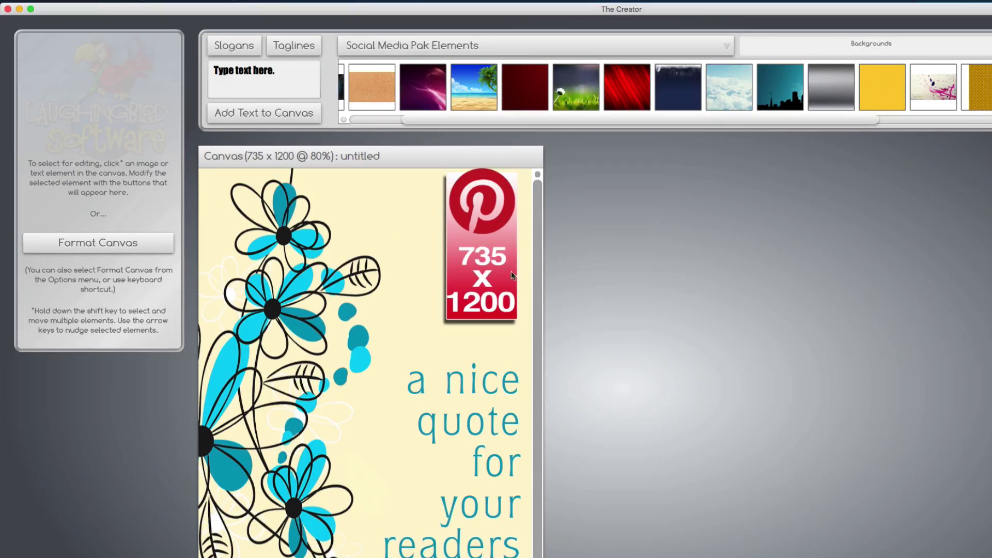
# - Delete the Pinterest 735 x 1200 badge and move the quote text upward
pyautogui.click(512, 276)
pyautogui.press('Delete')
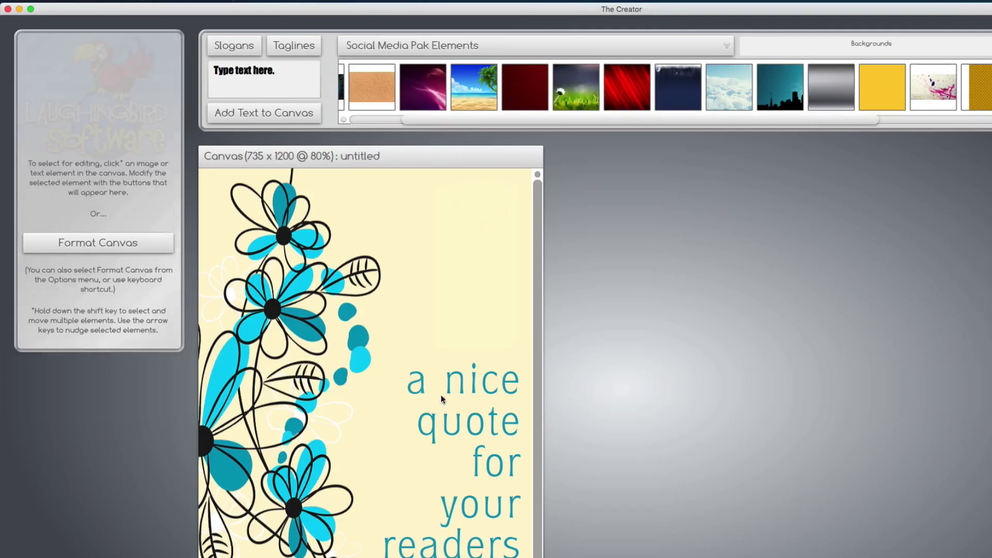
pyautogui.moveTo(424, 385); pyautogui.dragTo(422, 216)
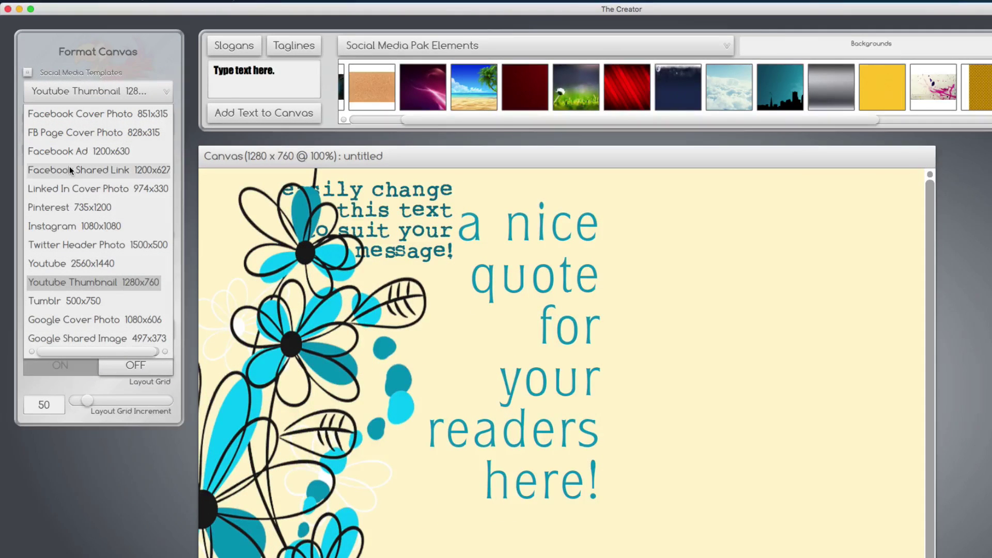
# - Try Facebook Shared Link, Twitter Header and Tumblr sizes, ending on YouTube Thumbnail 1280x760
pyautogui.click(71, 170)
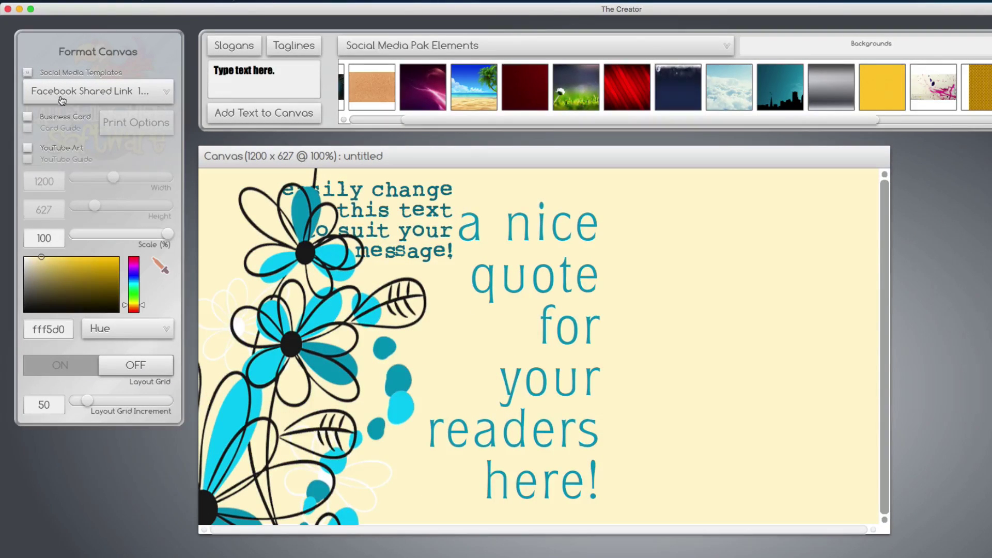
pyautogui.click(122, 101)
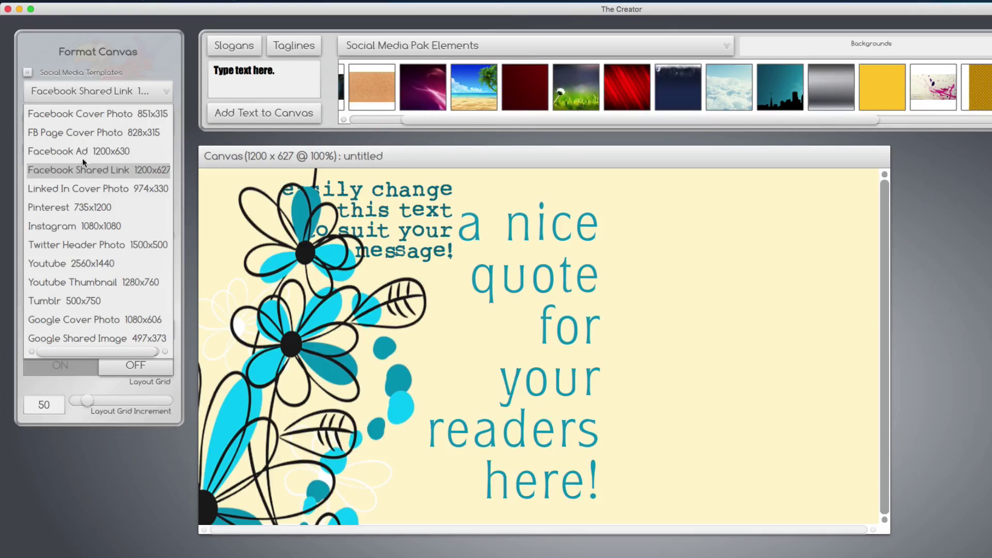
pyautogui.click(76, 243)
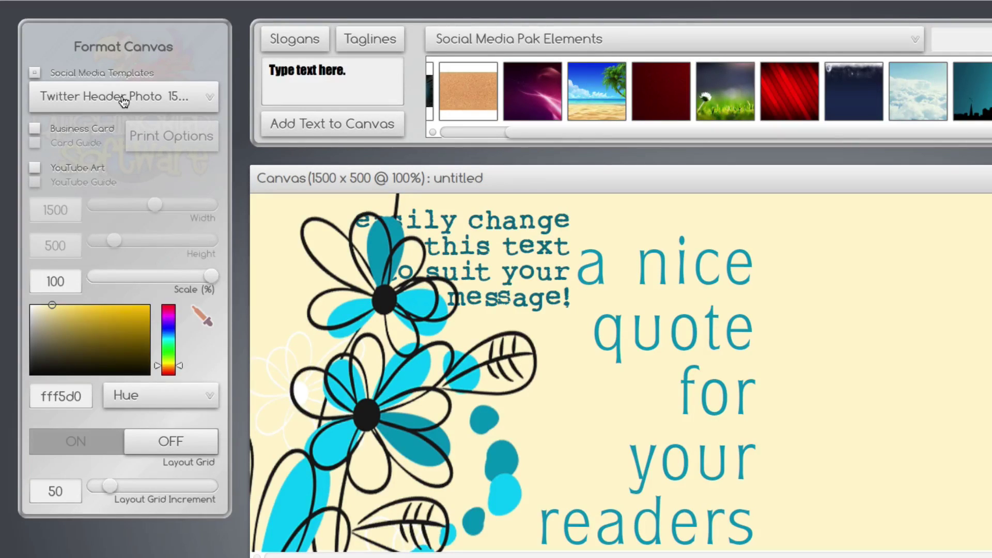
pyautogui.click(123, 98)
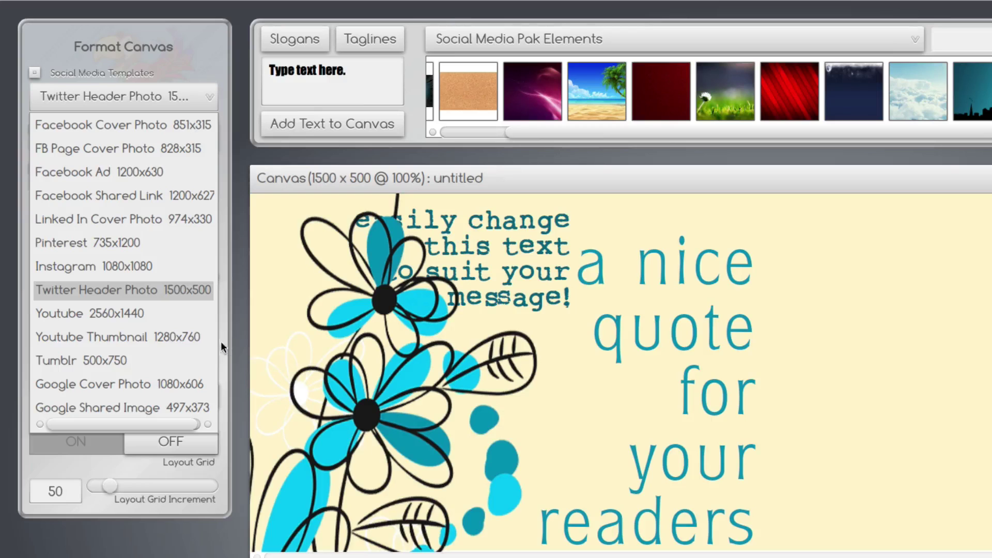
pyautogui.click(69, 357)
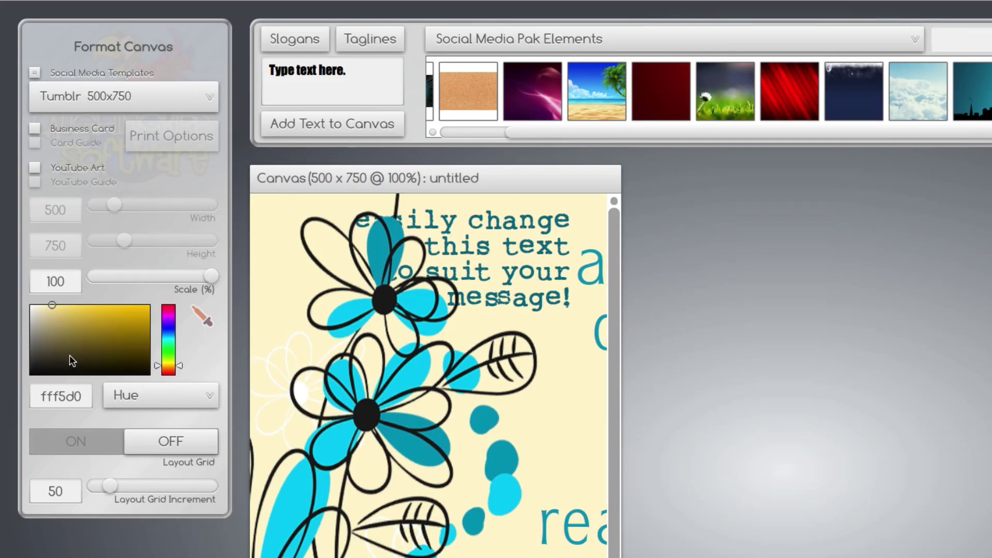
pyautogui.click(94, 106)
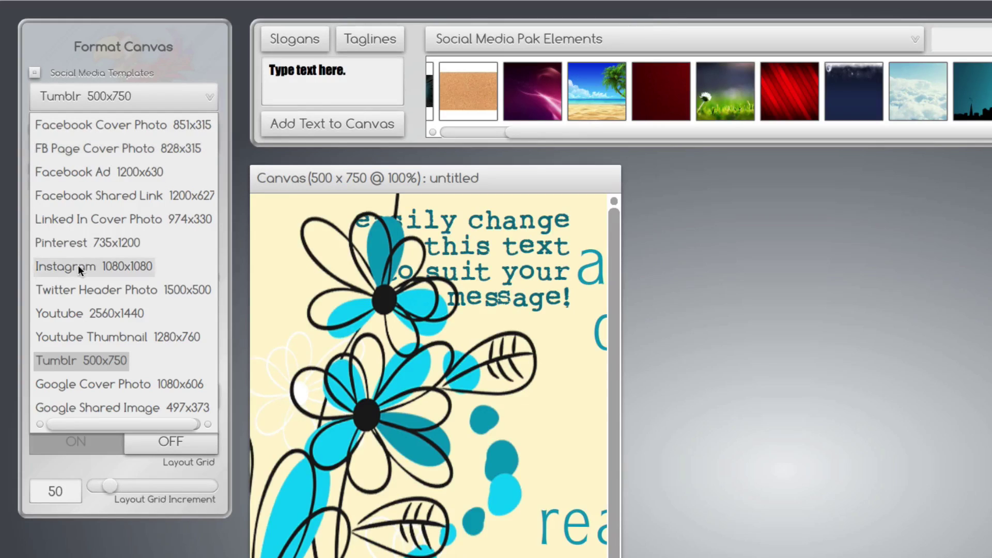
pyautogui.click(80, 337)
pyautogui.click(334, 446)
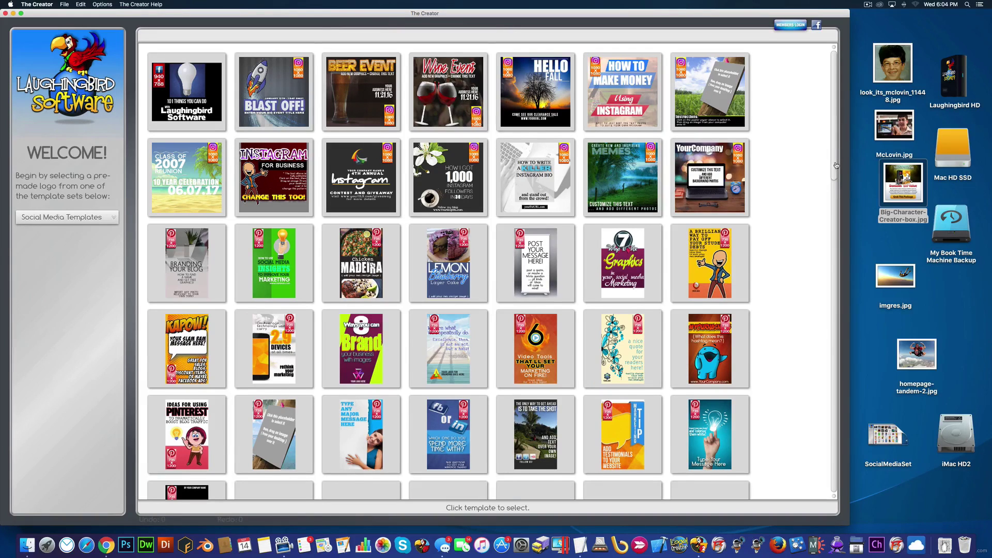
# - Load the VIDEO TITLE YouTube thumbnail and send the teal city skyline behind the sign-holder
pyautogui.moveTo(836, 161); pyautogui.dragTo(836, 285)
pyautogui.click(709, 355)
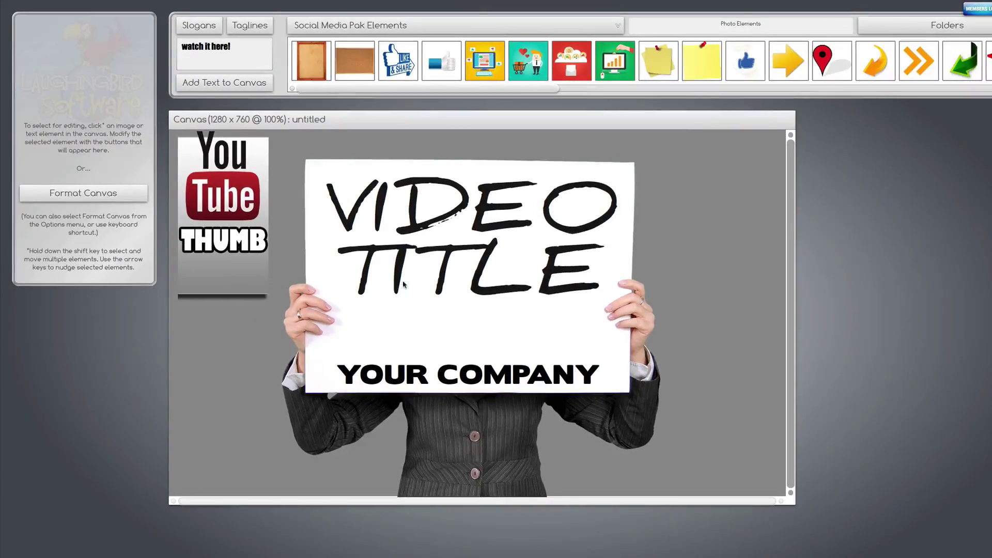
pyautogui.moveTo(455, 226); pyautogui.dragTo(504, 216)
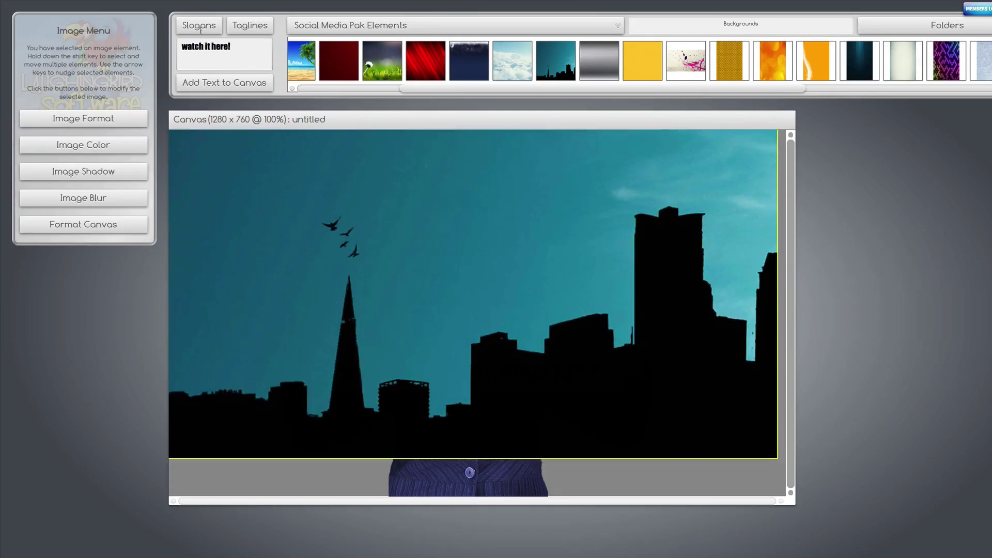
pyautogui.rightClick(196, 16)
pyautogui.click(186, 25)
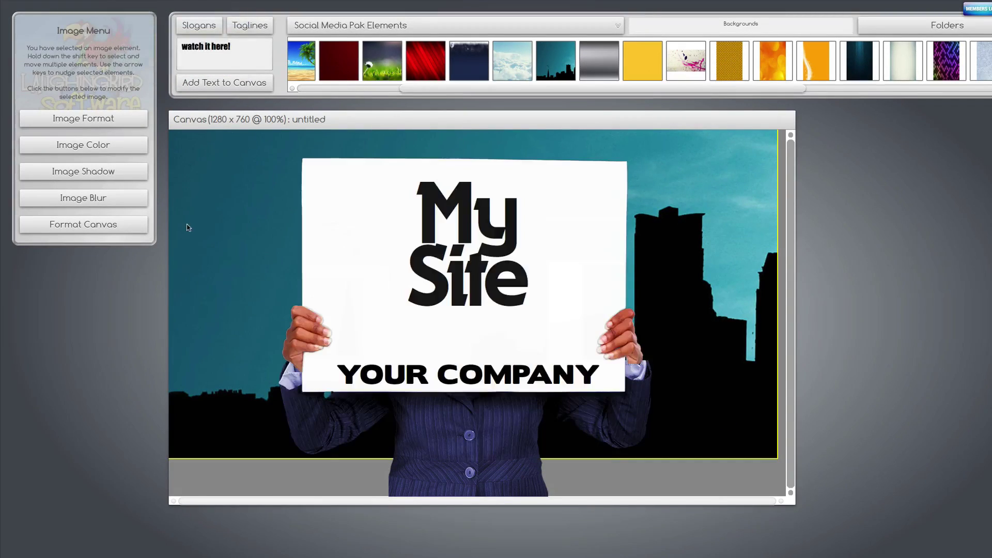
# - Set the thumbnail's canvas background colour to black
pyautogui.click(221, 466)
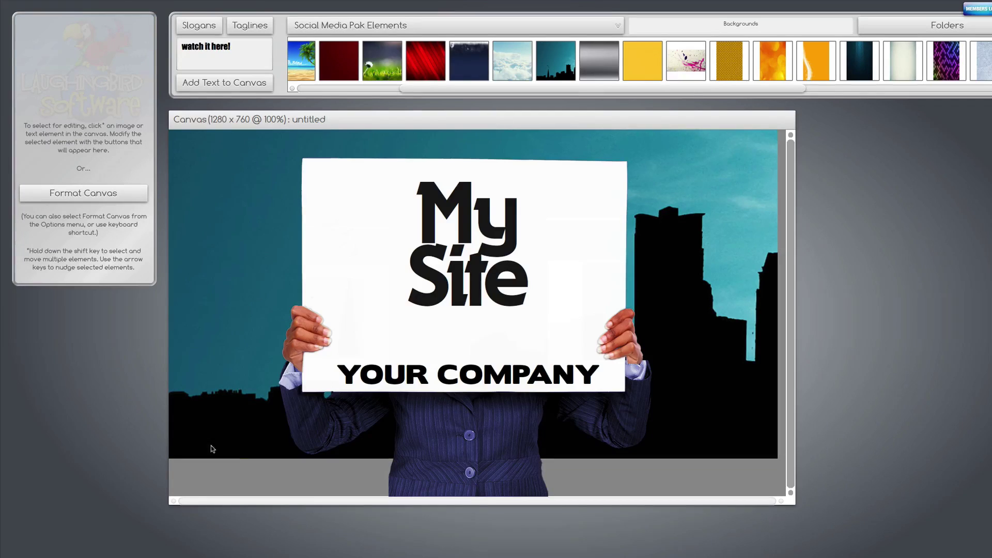
pyautogui.click(54, 190)
pyautogui.moveTo(33, 238); pyautogui.dragTo(20, 253)
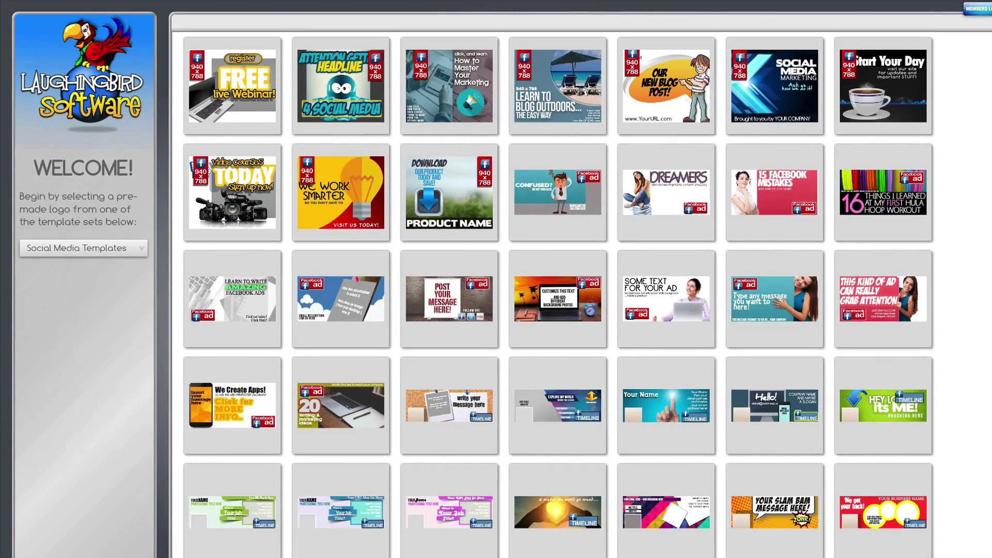
# - Scroll down the gallery through the Facebook ad and timeline cover templates
pyautogui.scroll(-2, 558, 295)
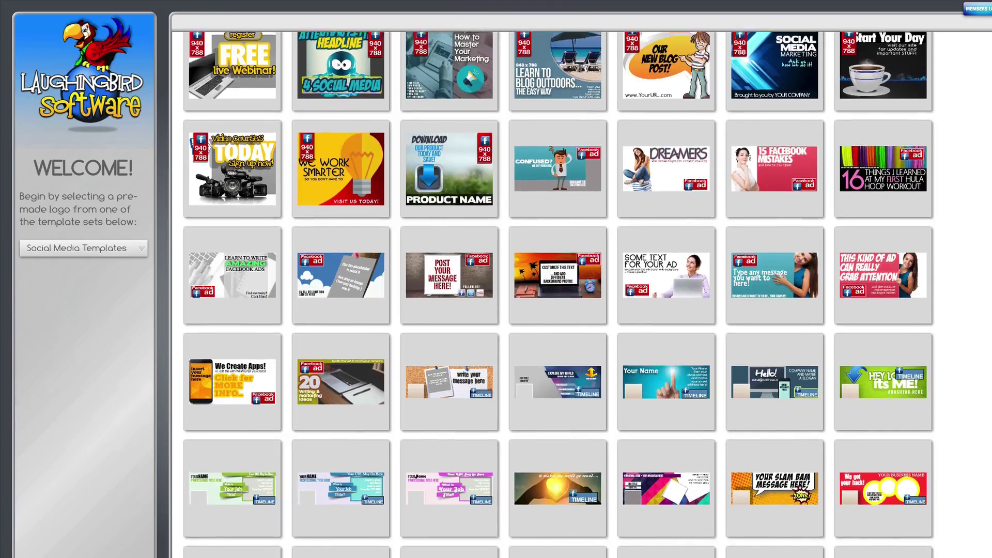